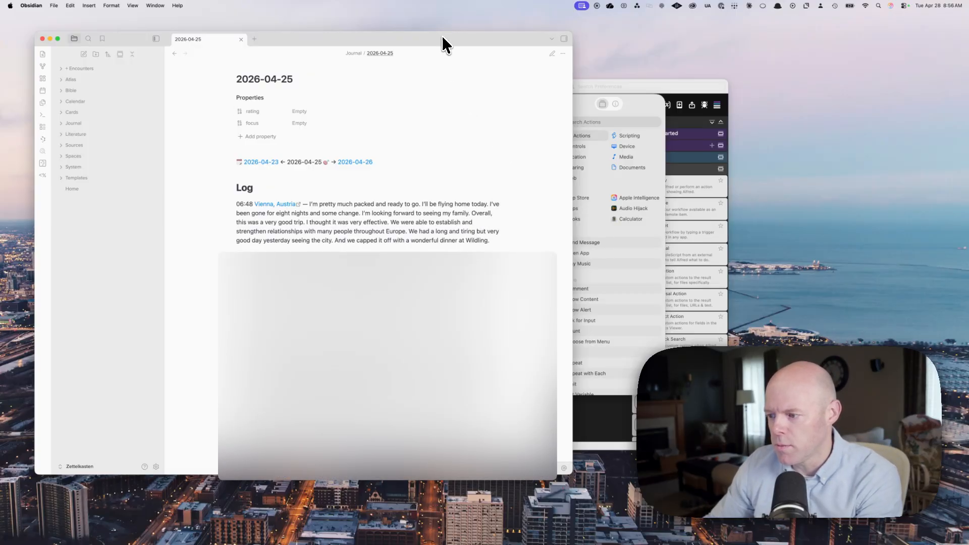
# Step: Examine the Vienna, Austria location link in the 2026-04-25 journal note, in both its rendered form and its Markdown source
pyautogui.moveTo(443, 39); pyautogui.dragTo(472, 39)
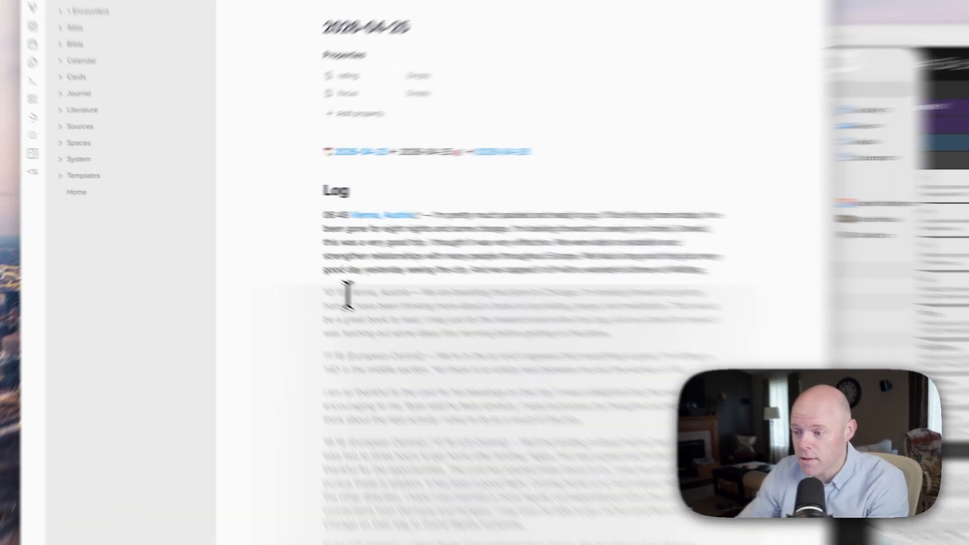
pyautogui.moveTo(347, 297); pyautogui.dragTo(409, 297)
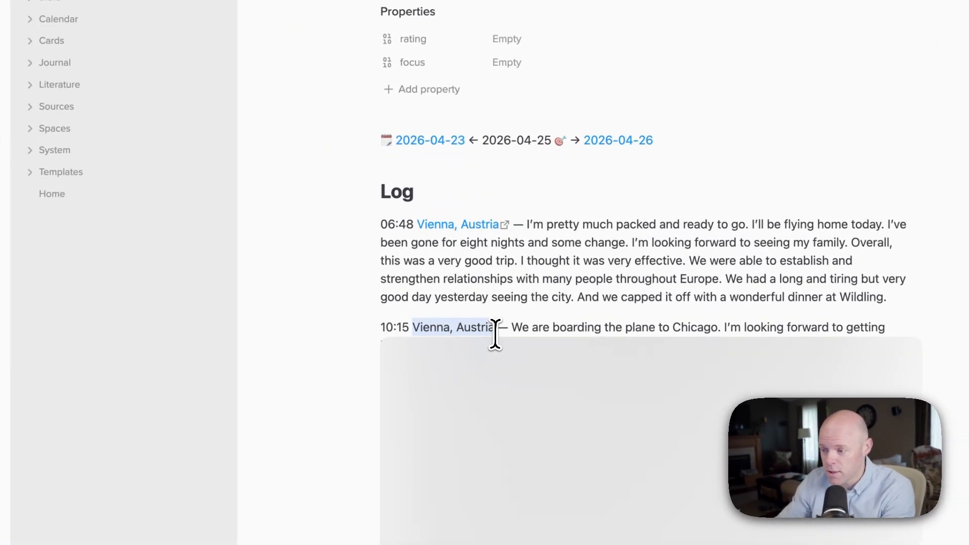
pyautogui.click(550, 331)
pyautogui.moveTo(456, 227)
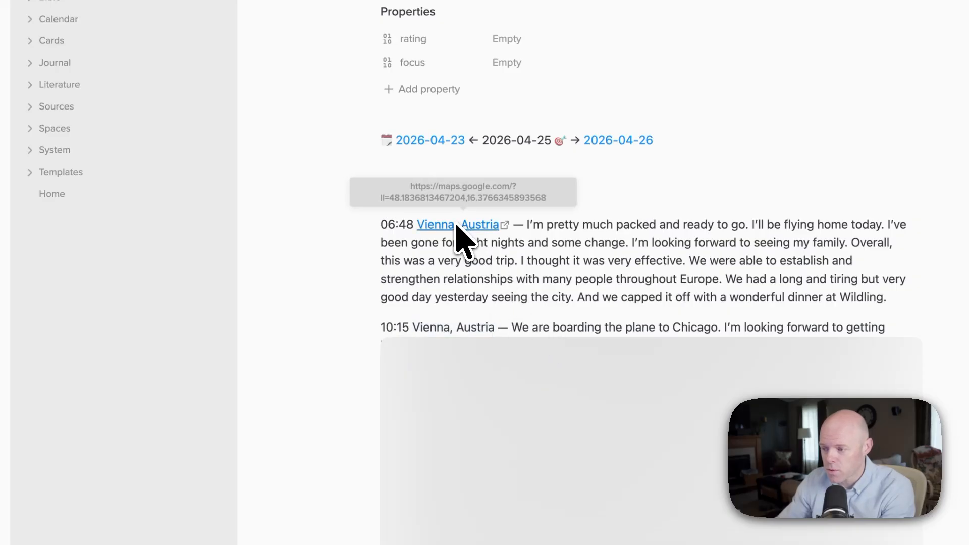
pyautogui.hotkey('ctrl', 'e')
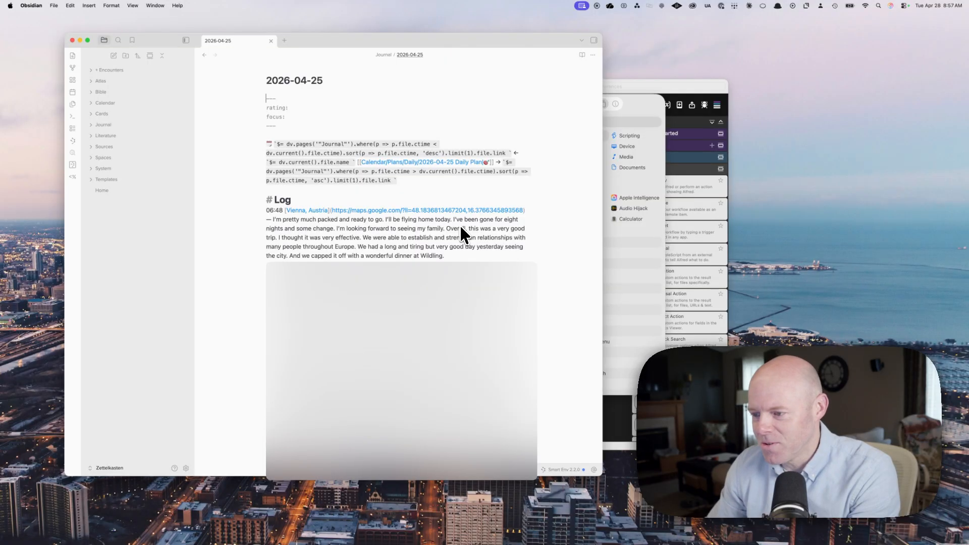
pyautogui.press('super+e')
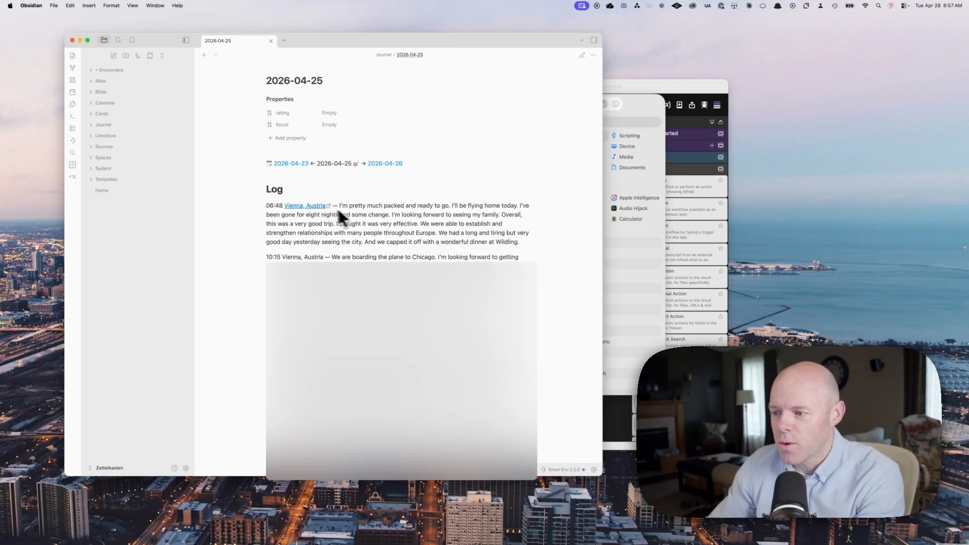
pyautogui.moveTo(316, 207)
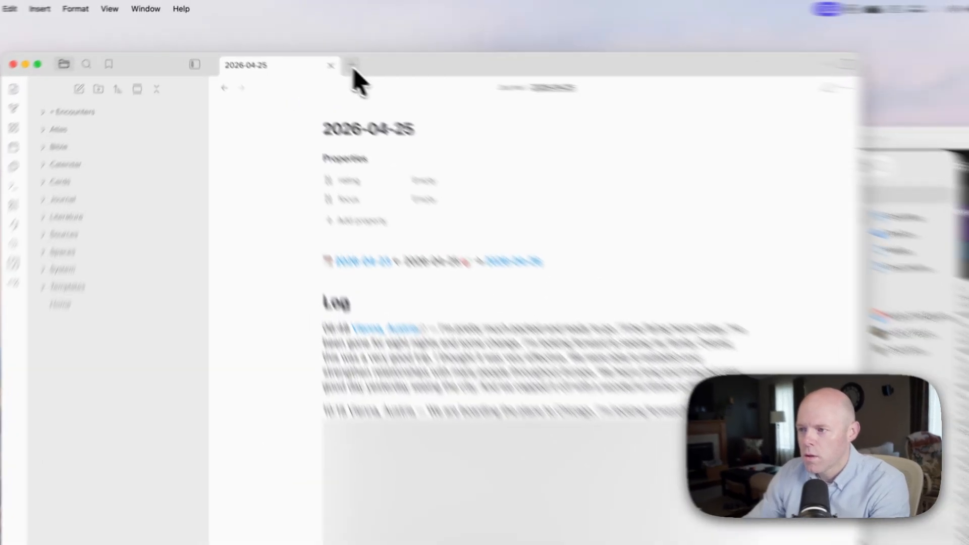
# Step: Create a blank note in a new tab, keeping its default title, and start its body
pyautogui.click(284, 40)
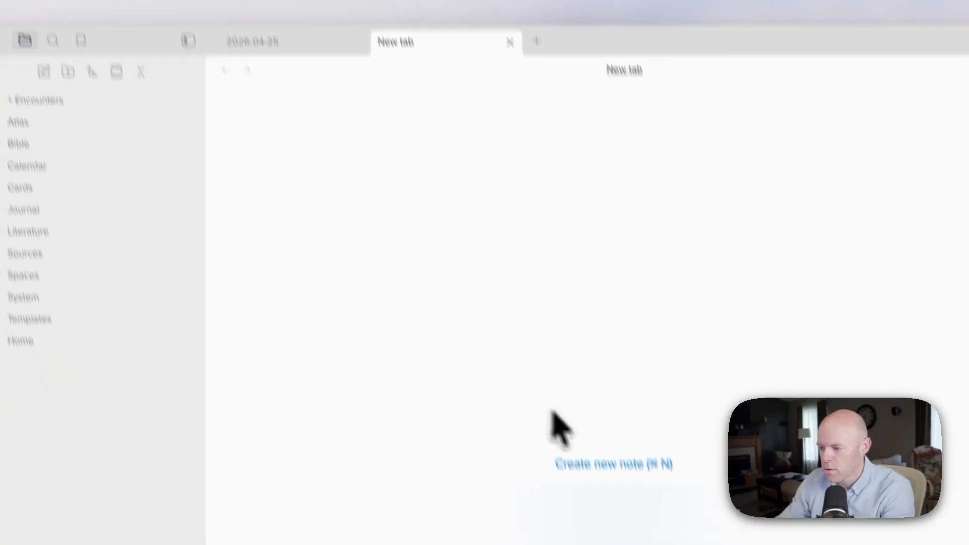
pyautogui.click(631, 504)
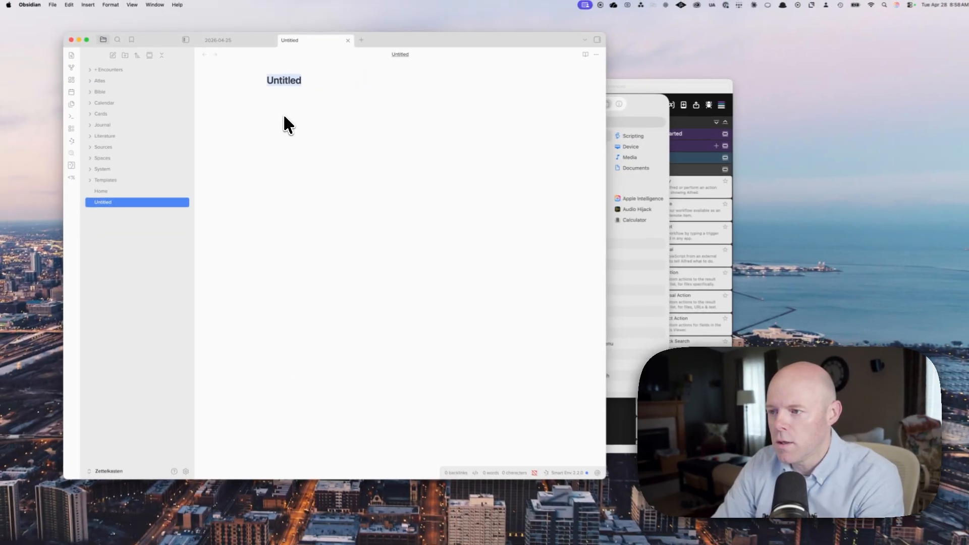
pyautogui.press('Return')
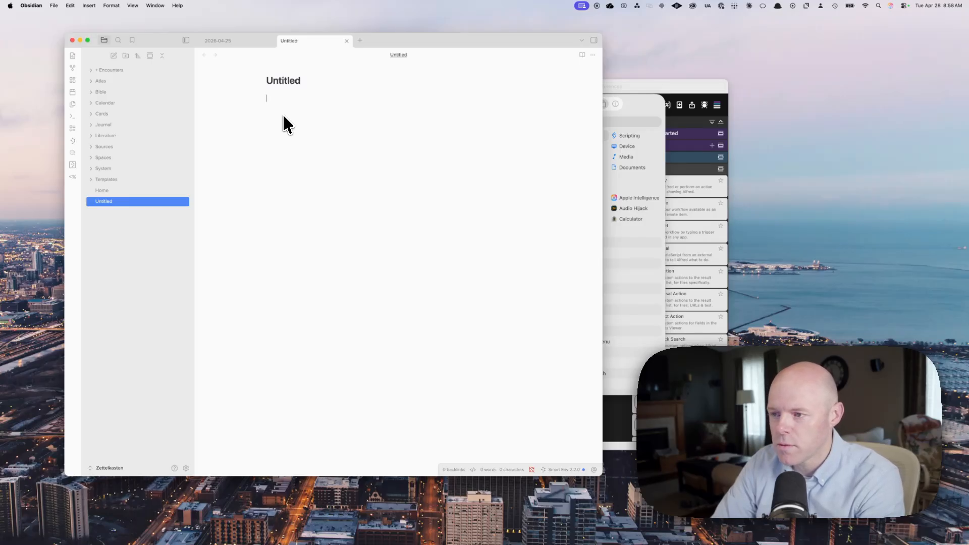
# Step: Insert the current time into the note with the ttime snippet and clear the note's text
pyautogui.write('ttime')
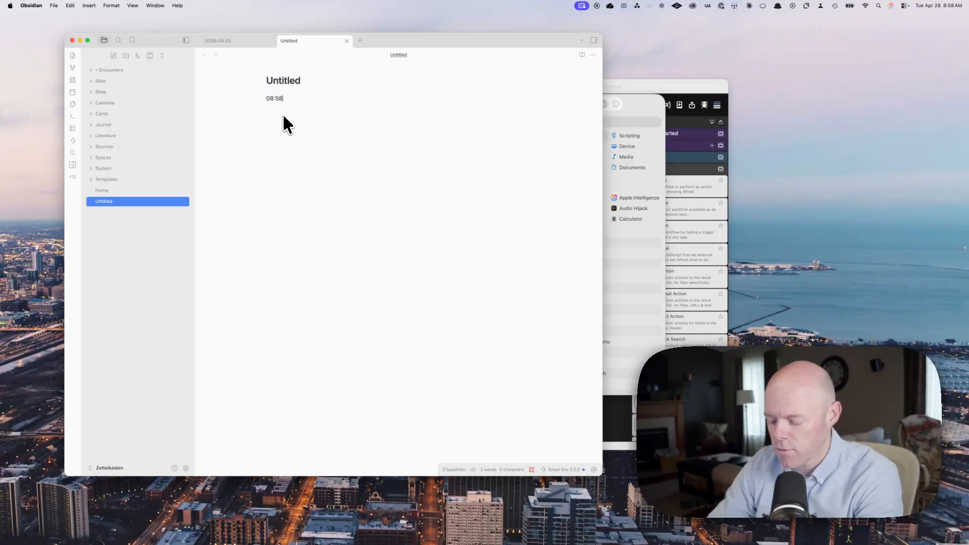
pyautogui.press('super+a')
pyautogui.press('BackSpace')
pyautogui.write('tt')
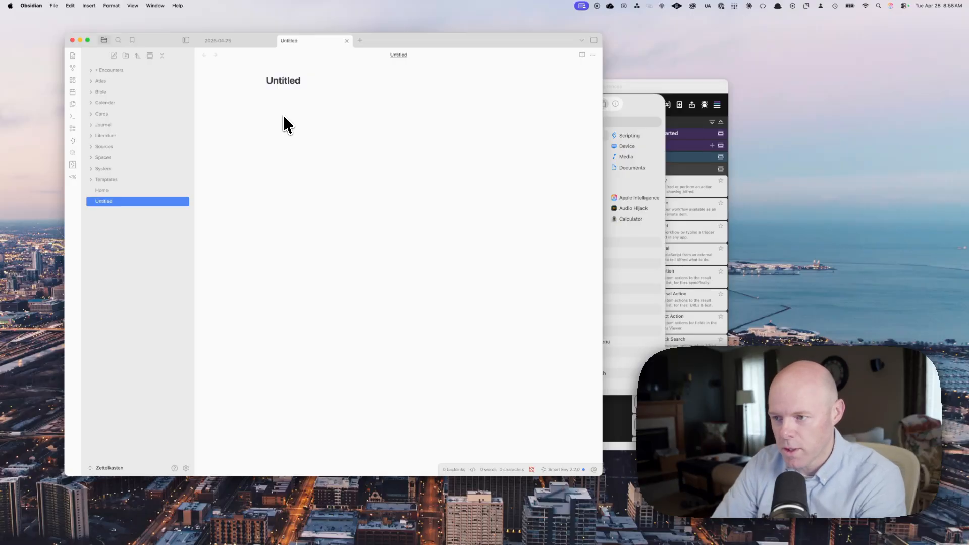
# Step: Insert the current location as a Google Maps Markdown link with the llocation snippet and check how it renders
pyautogui.write('llocat')
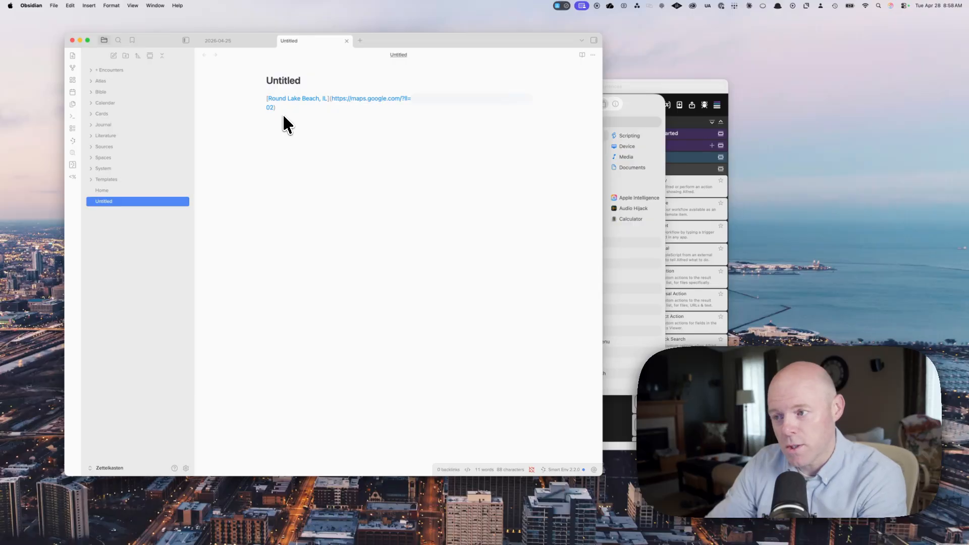
pyautogui.press('super+e')
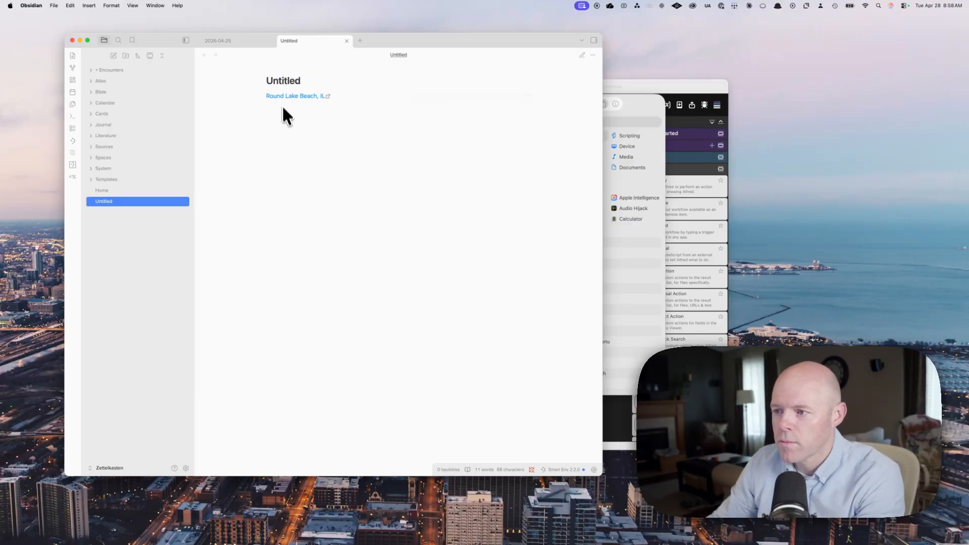
pyautogui.press('super+e')
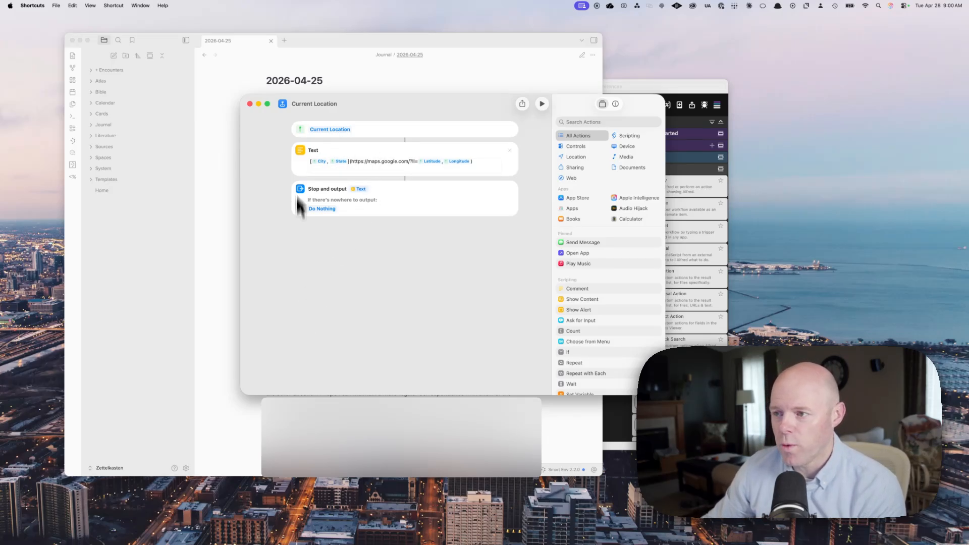
# Step: Switch to Alfred Preferences and review the settings of the location keyword input in the Current Location workflow
pyautogui.click(650, 84)
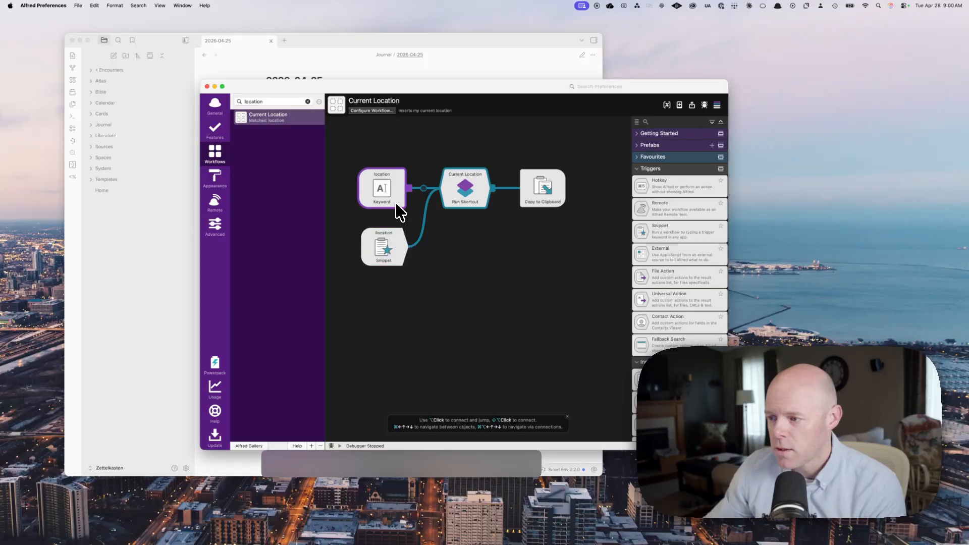
pyautogui.doubleClick(390, 180)
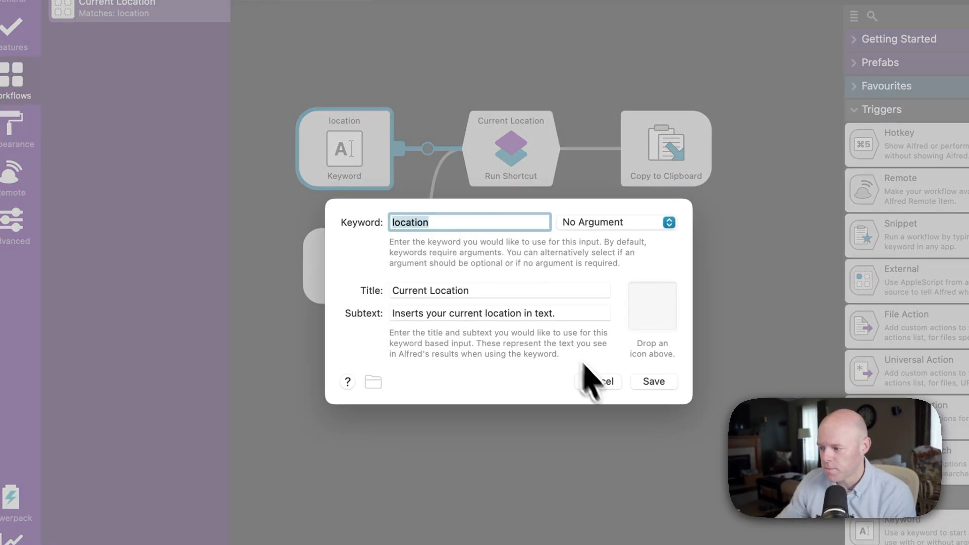
pyautogui.click(604, 380)
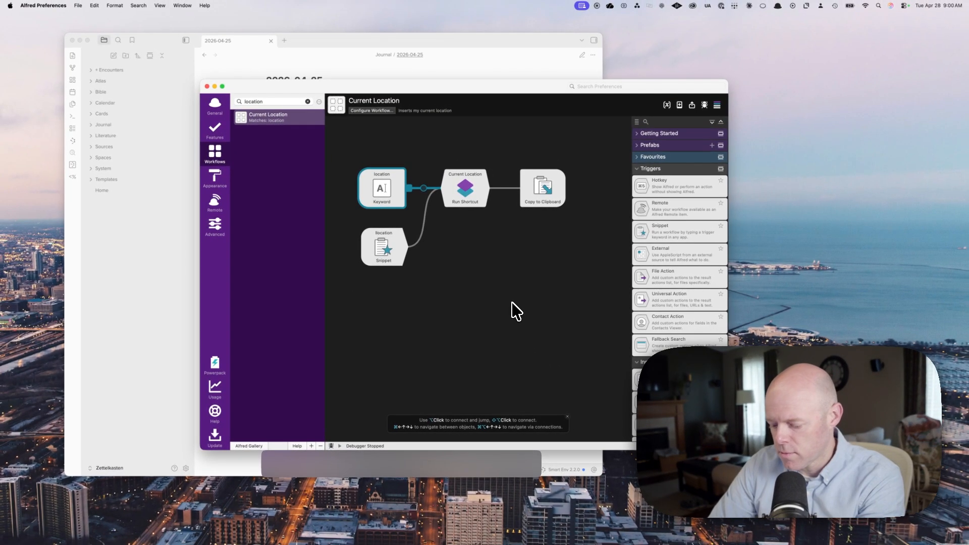
# Step: Run the Current Location workflow from Alfred's search using the keyword location
pyautogui.hotkey('alt', 'space')
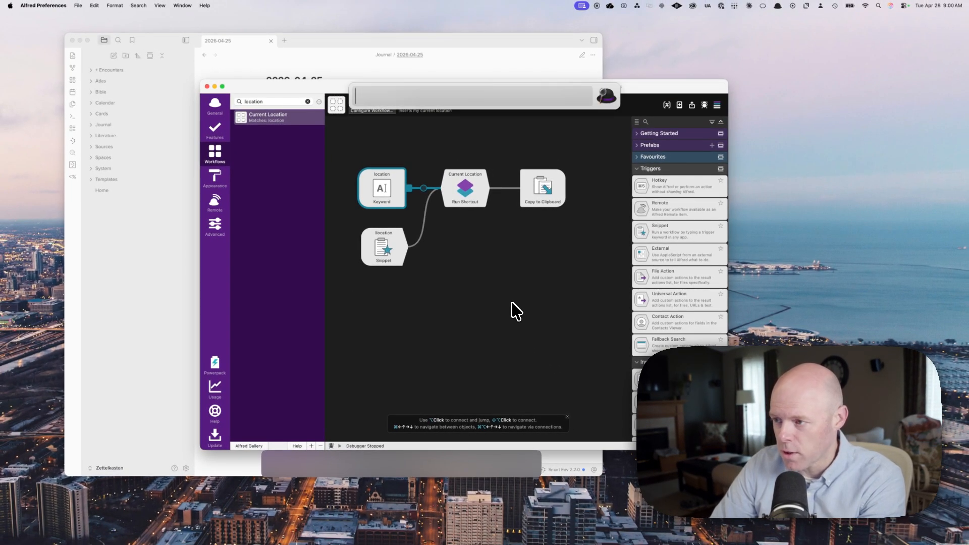
pyautogui.write('location')
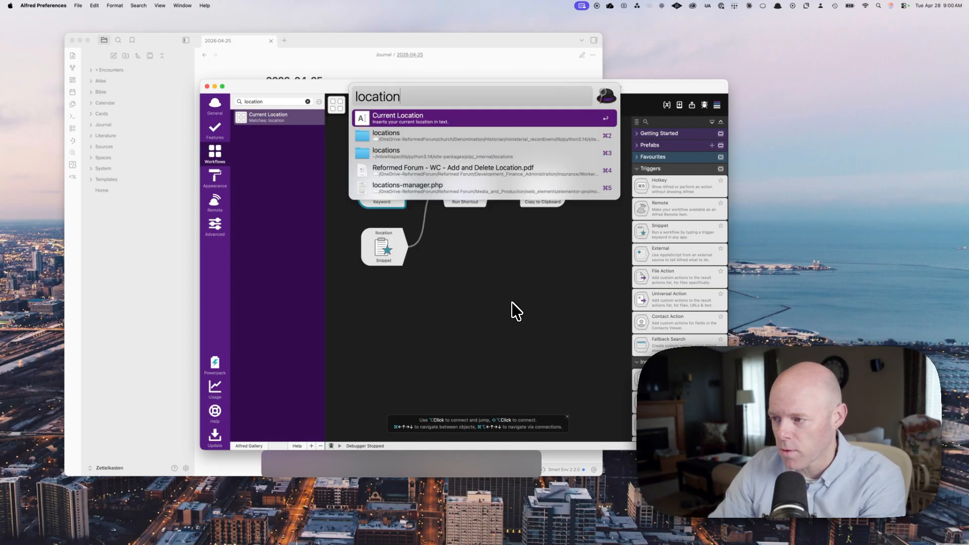
pyautogui.press('Return')
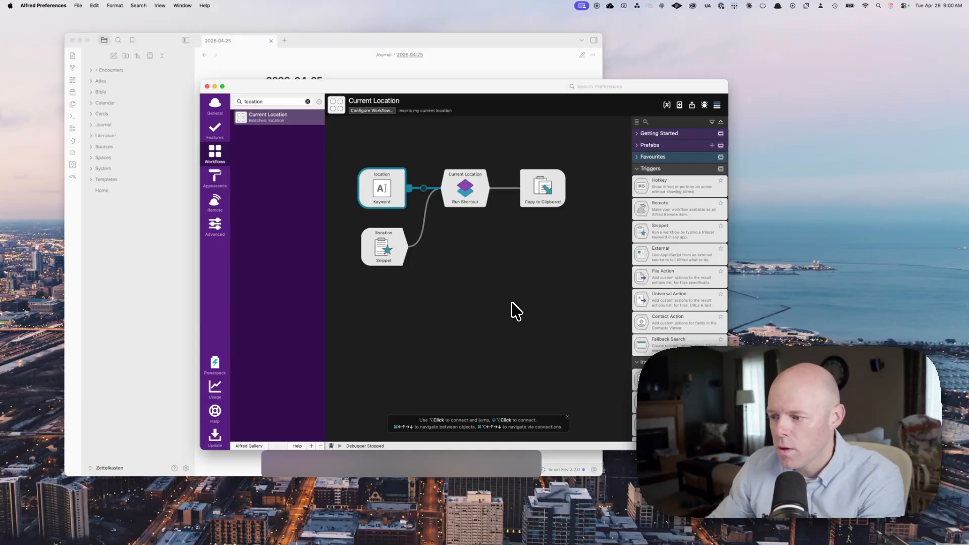
# Step: Review the settings of the llocation snippet trigger in the Current Location workflow
pyautogui.click(384, 252)
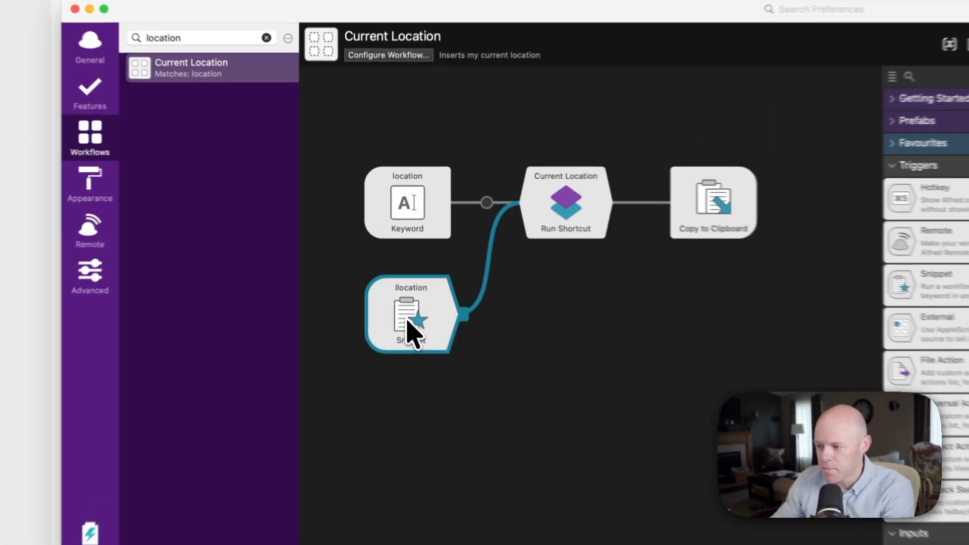
pyautogui.doubleClick(410, 333)
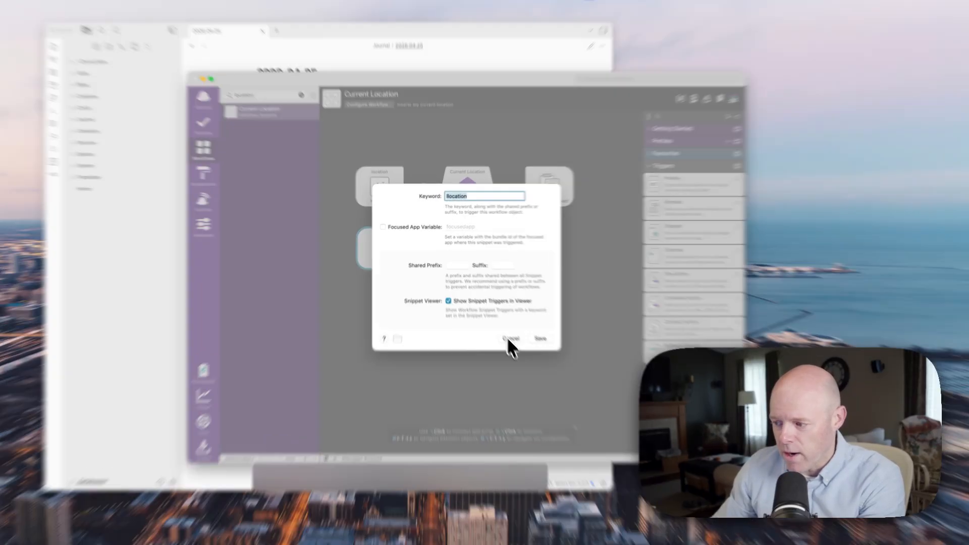
pyautogui.click(507, 332)
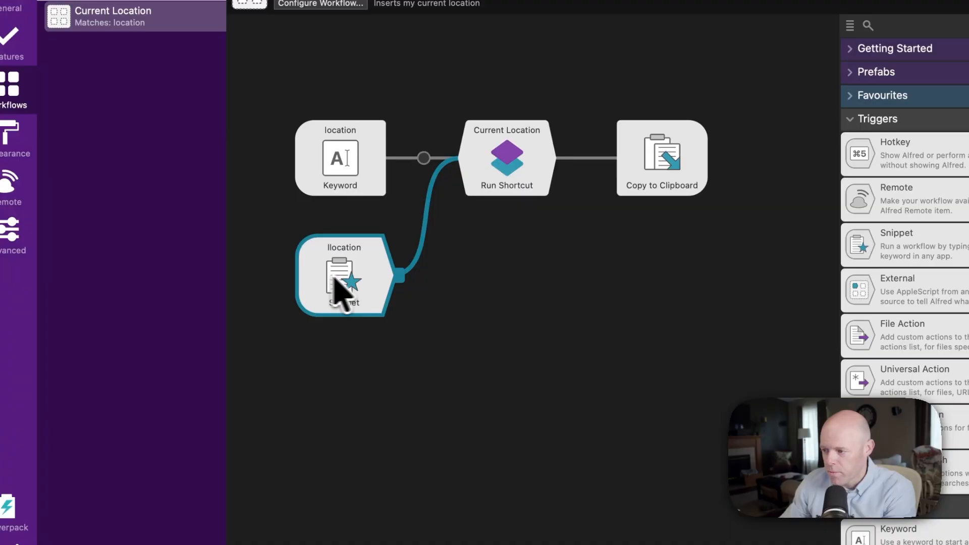
# Step: Inspect the workflow's Run Shortcut action and review the settings of its Copy to Clipboard output
pyautogui.click(512, 172)
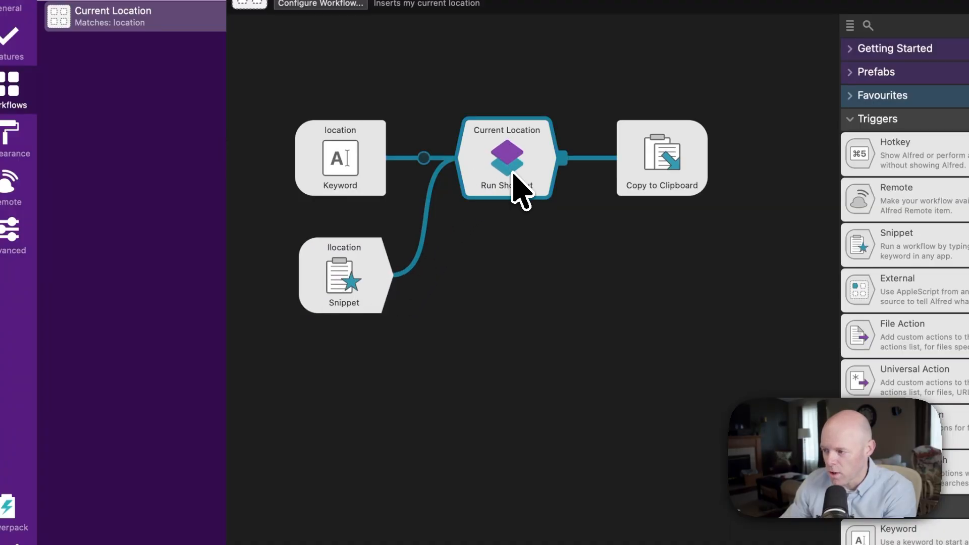
pyautogui.click(672, 174)
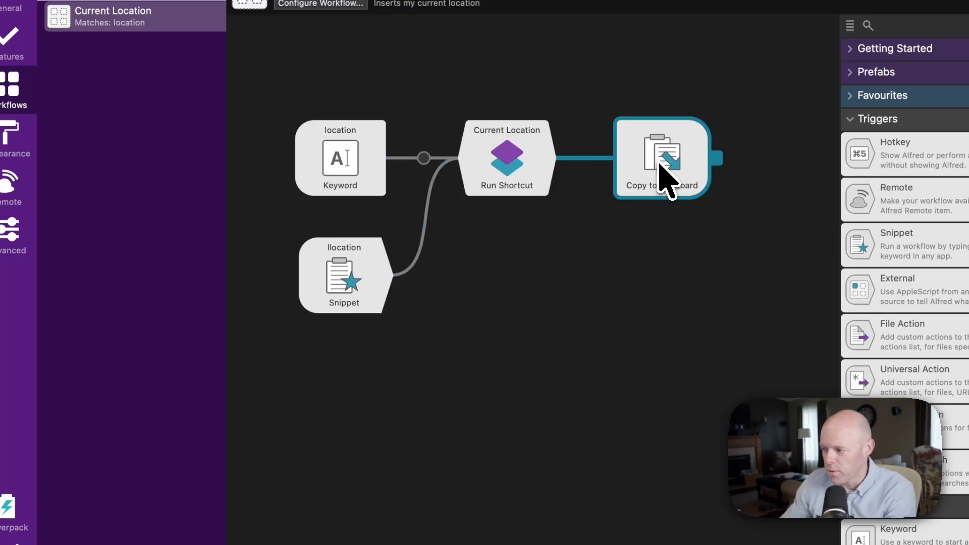
pyautogui.doubleClick(663, 177)
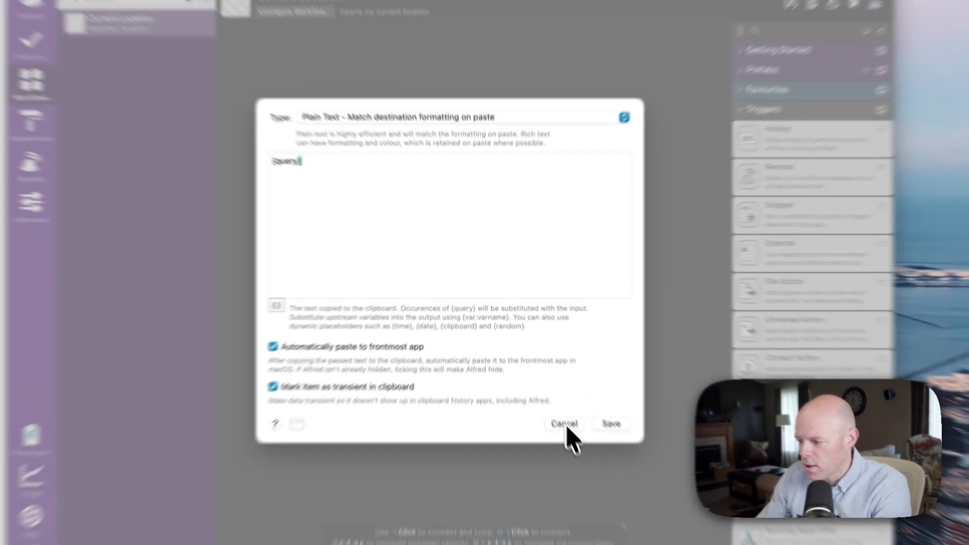
pyautogui.click(525, 353)
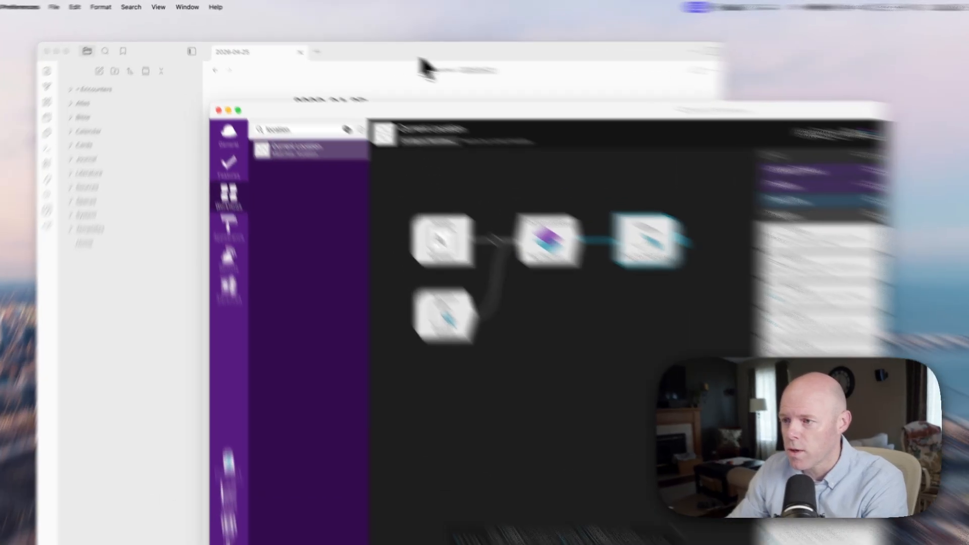
# Step: Switch to Obsidian and create another blank note in a new tab
pyautogui.click(365, 43)
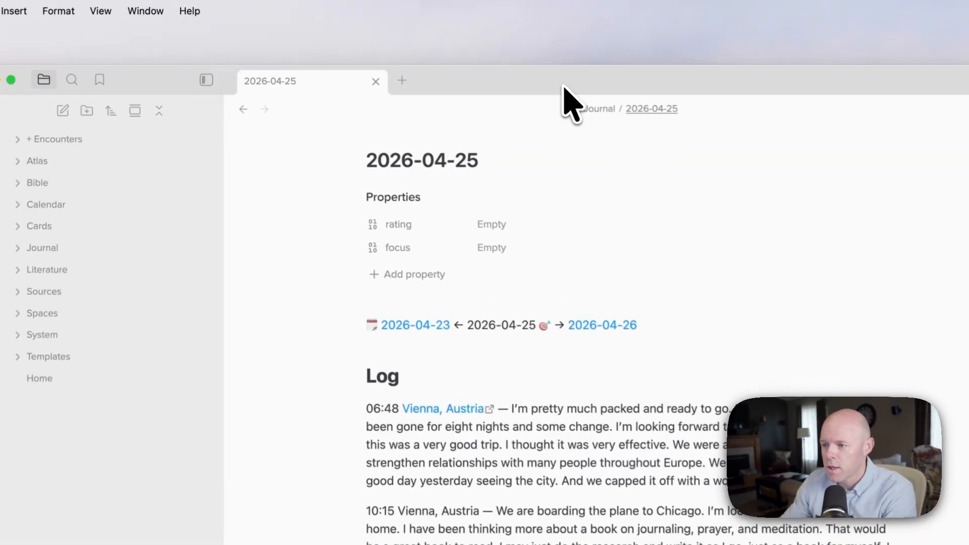
pyautogui.click(402, 80)
pyautogui.click(590, 503)
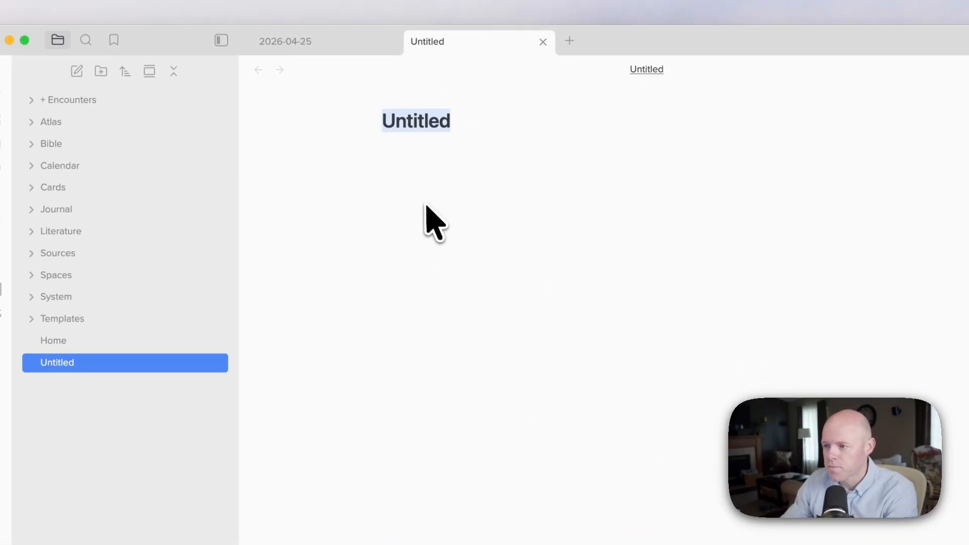
# Step: Return to the 2026-04-25 journal note and show the Markdown source of its Vienna, Austria map link
pyautogui.click(313, 43)
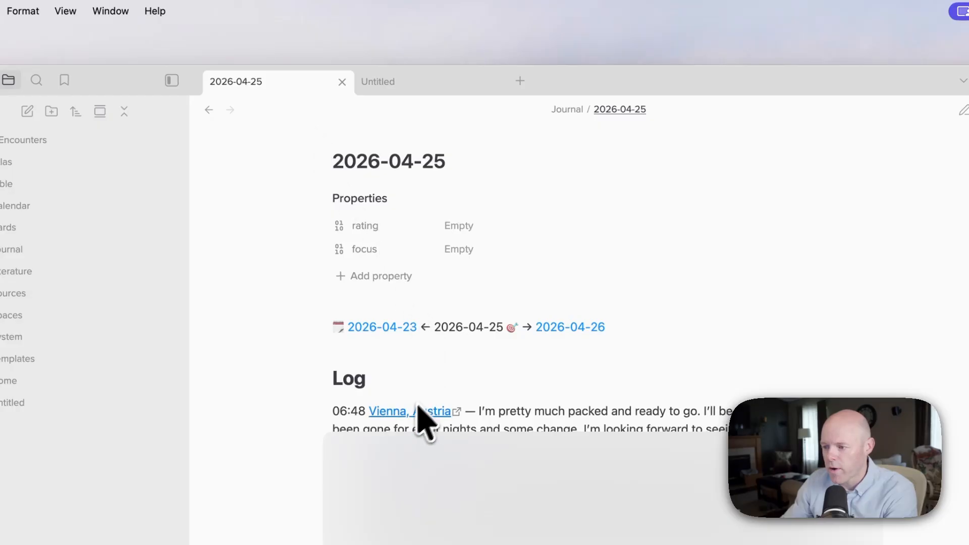
pyautogui.press('super+e')
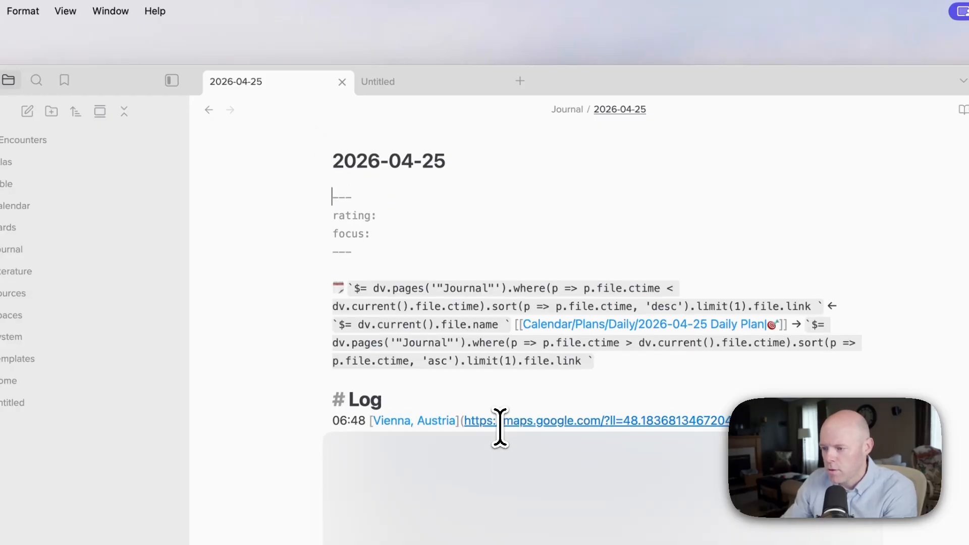